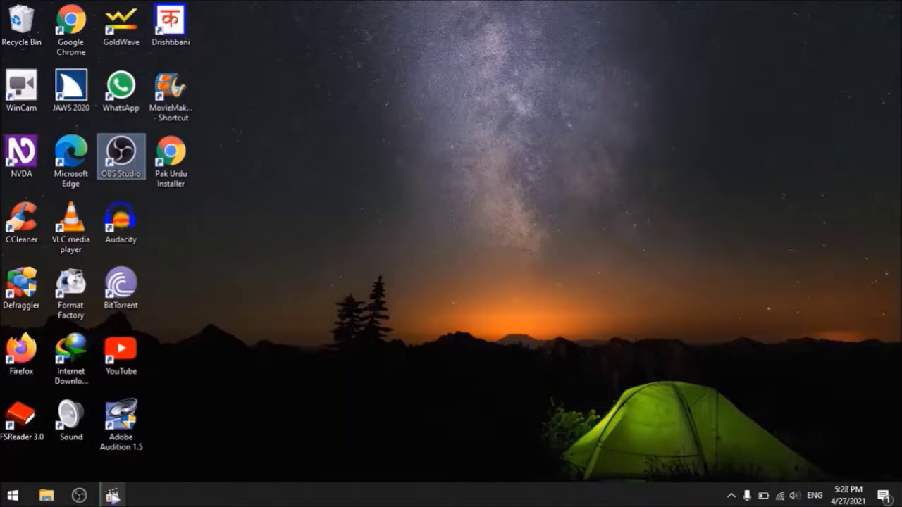
Install the NVDA global commands extension 9.7 add-on from the NVDA downloads folder and restart NVDA.
key("alt+Tab")
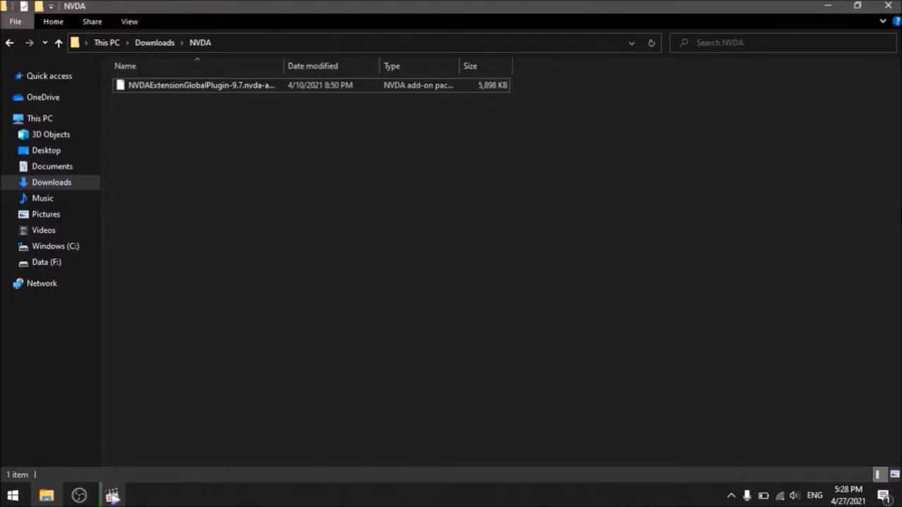
key("Down")
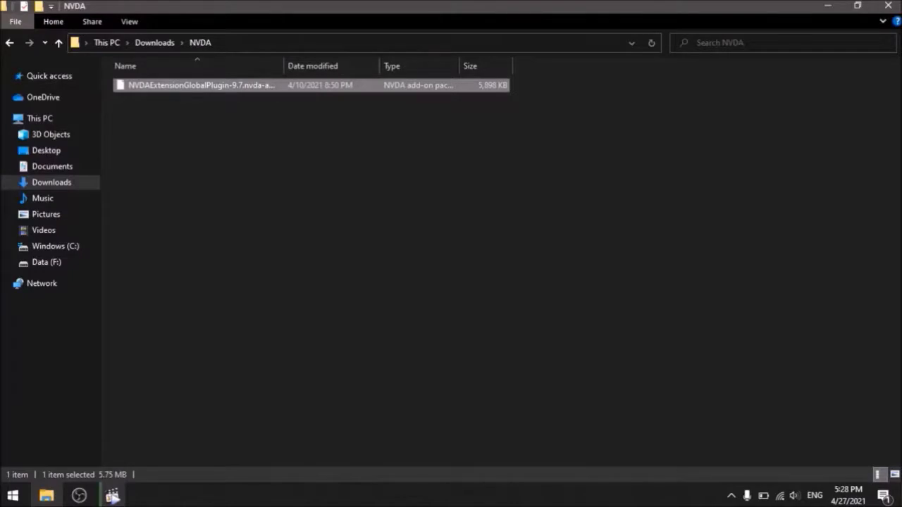
key("Return")
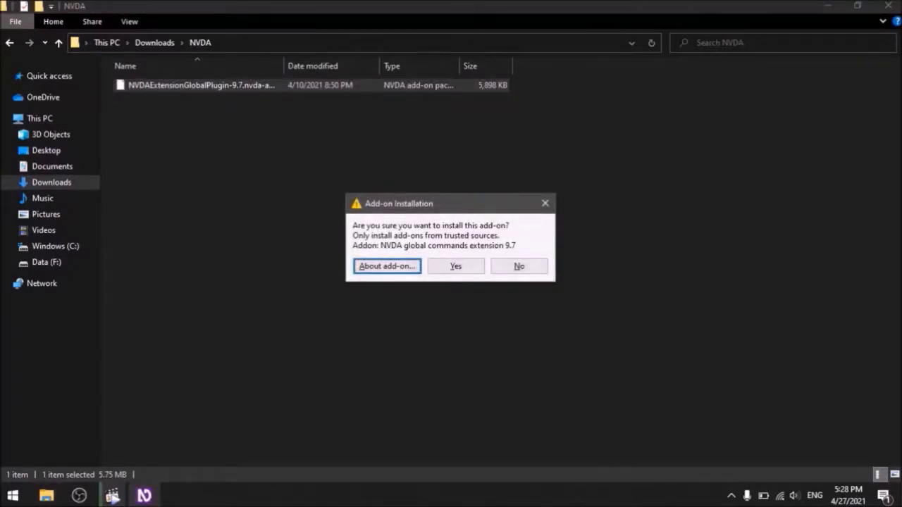
key("y")
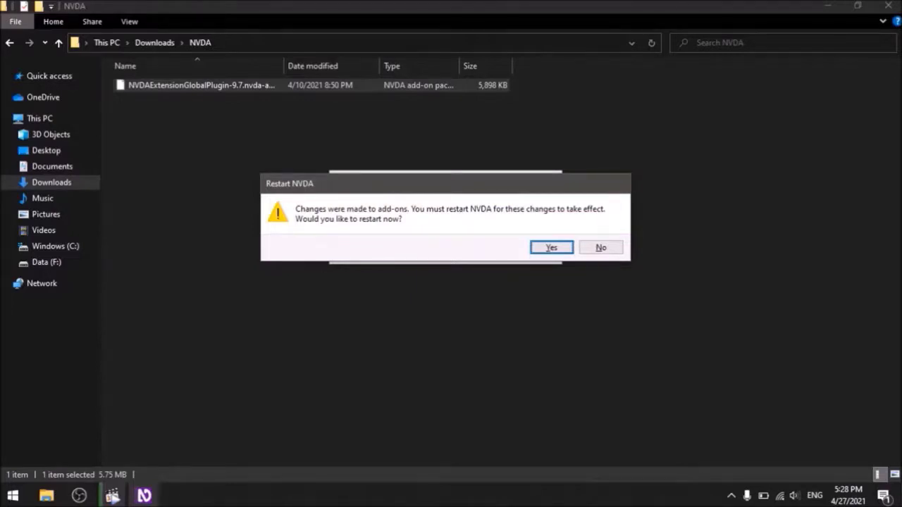
key("y")
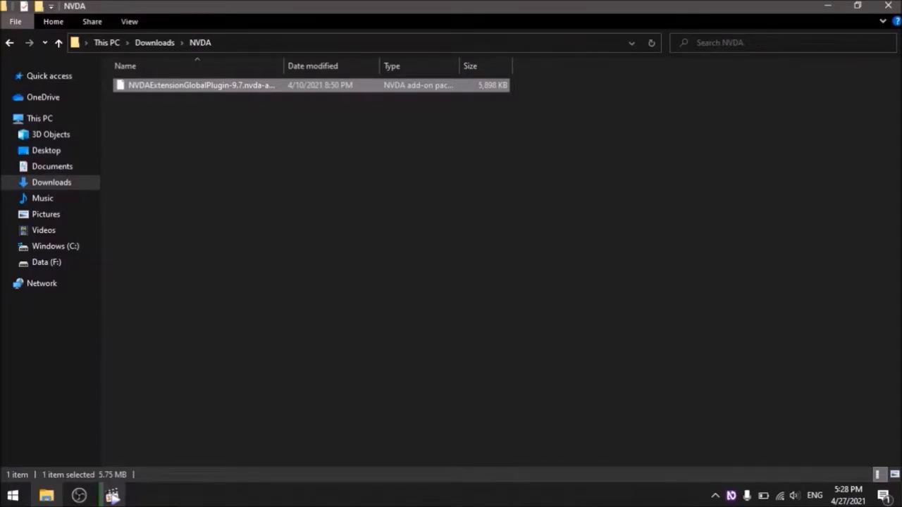
Go through the entries in the add-on's system tray icons list and close it.
key("Insert+F11")
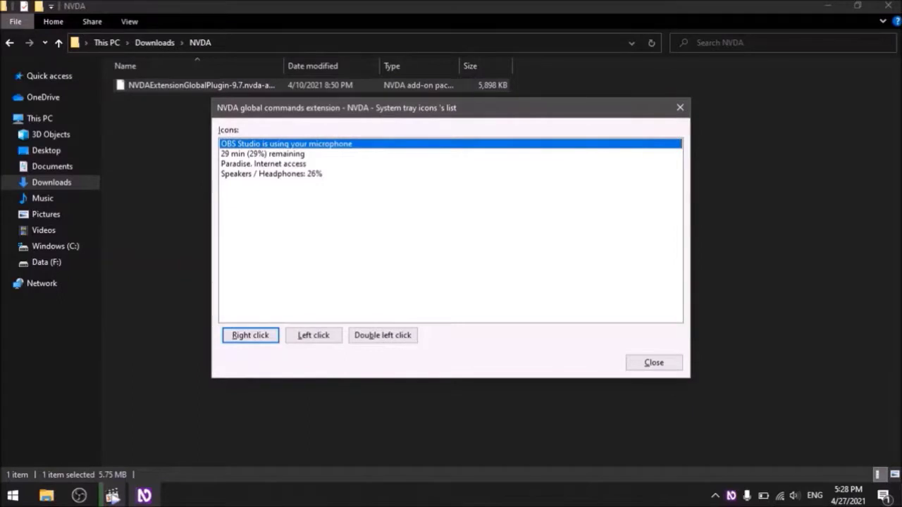
key("Down")
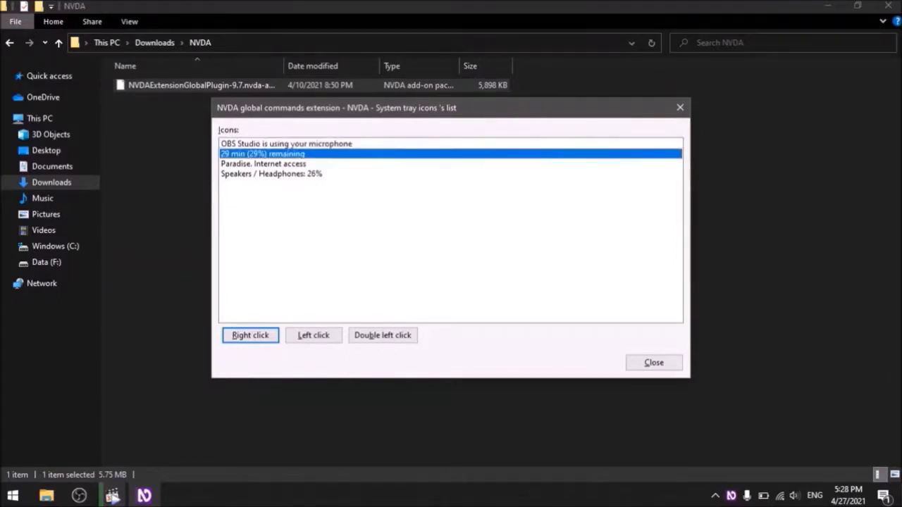
key("Down")
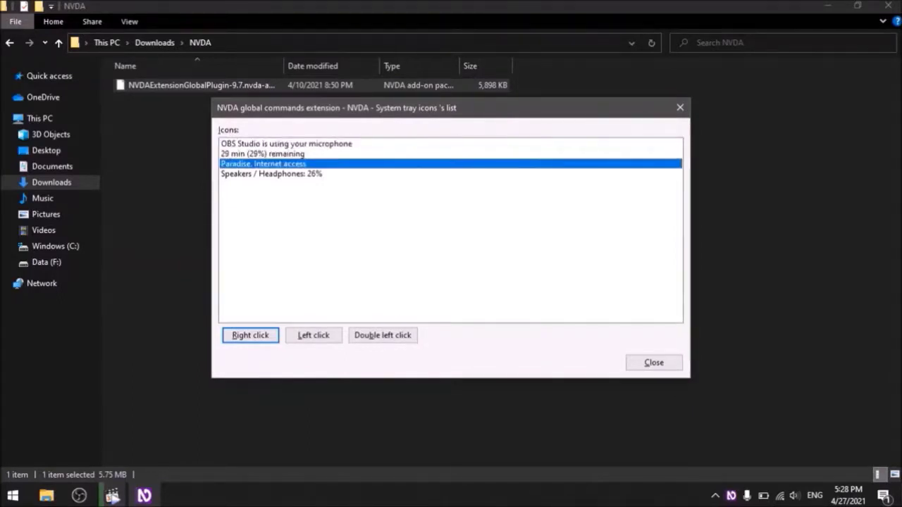
key("Down")
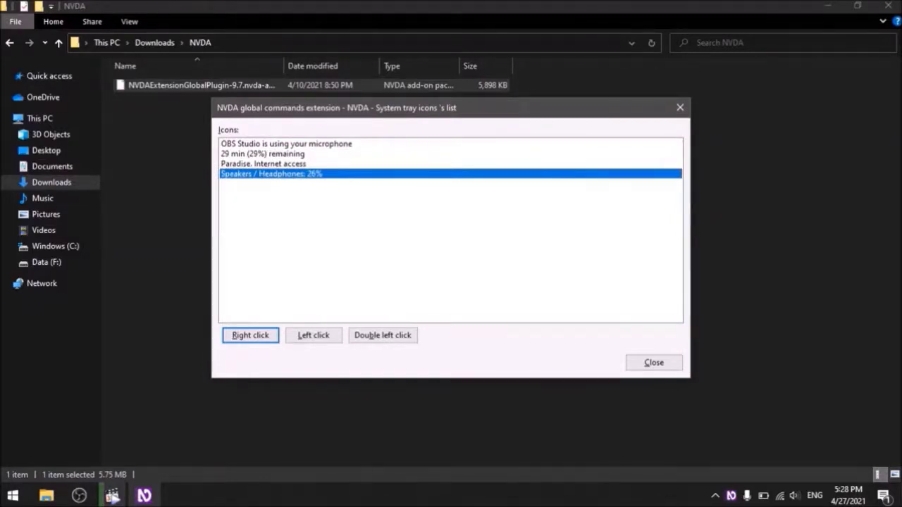
key("Escape")
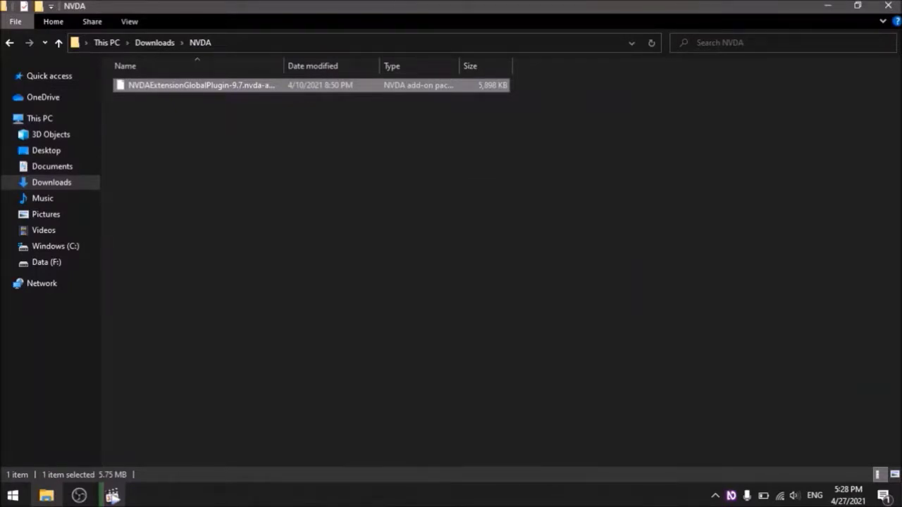
Open Notepad and enter a person's first name in the blank document.
key("super")
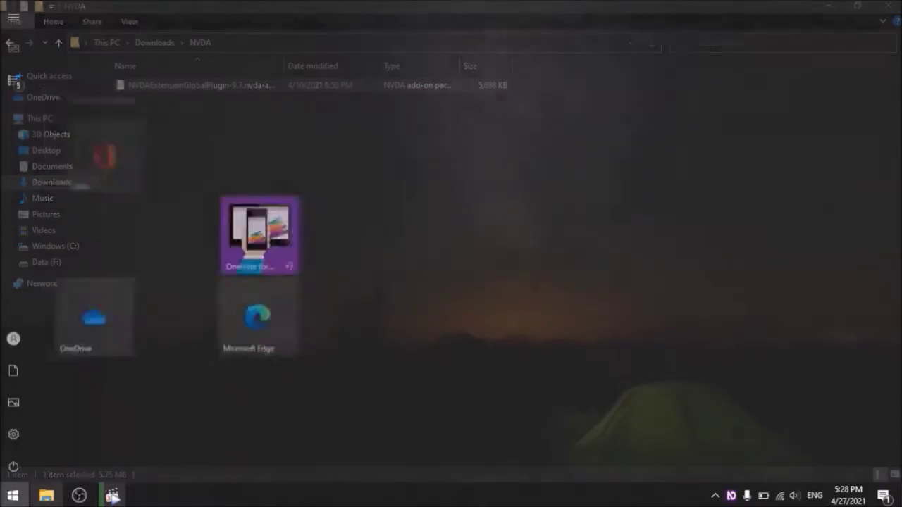
type("nod")
key("Return")
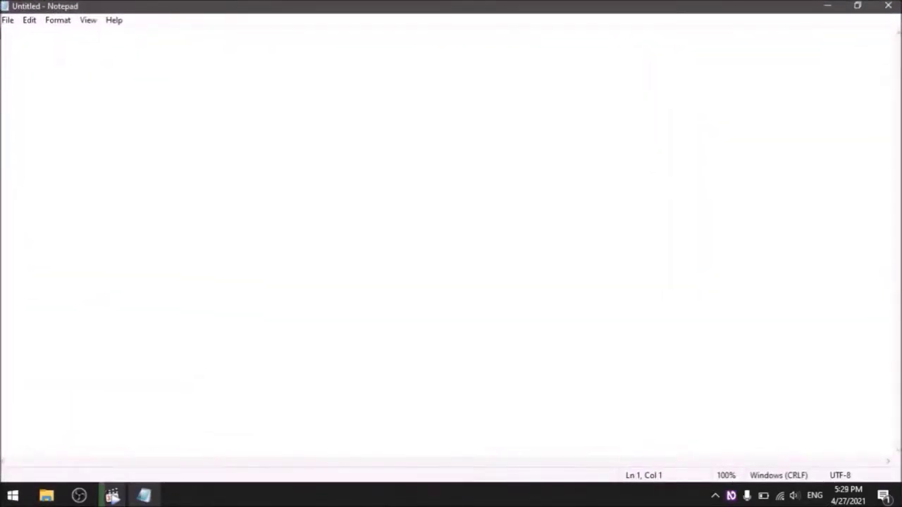
type("haseeb")
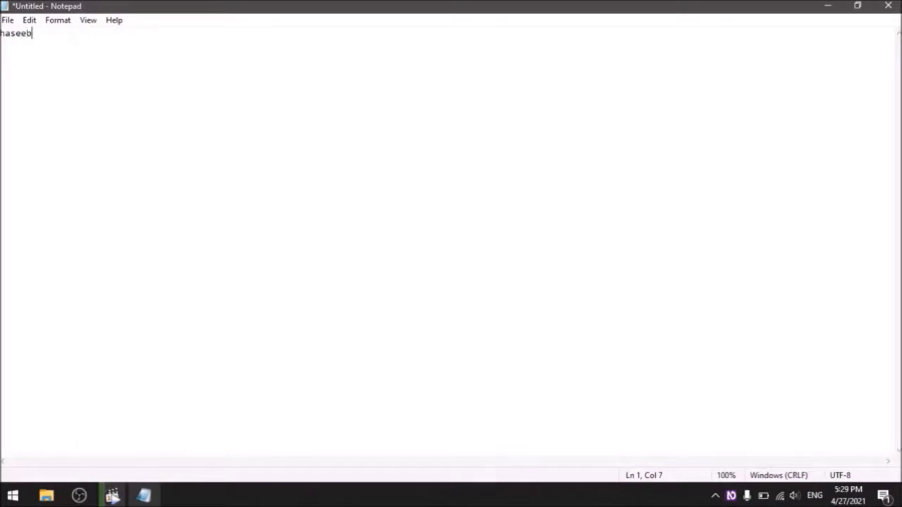
Copy the whole Notepad text, then replace the deleted original with the pasted copy.
key("ctrl+a")
key("ctrl+c")
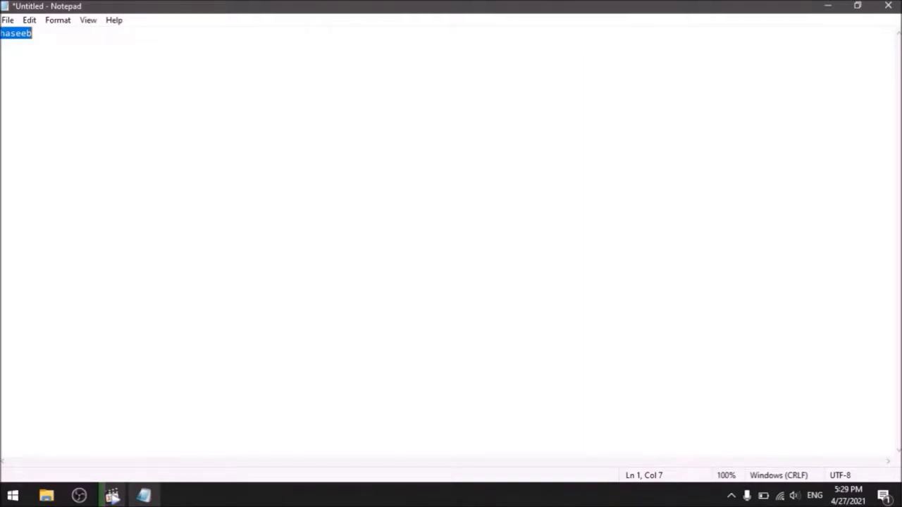
key("Delete")
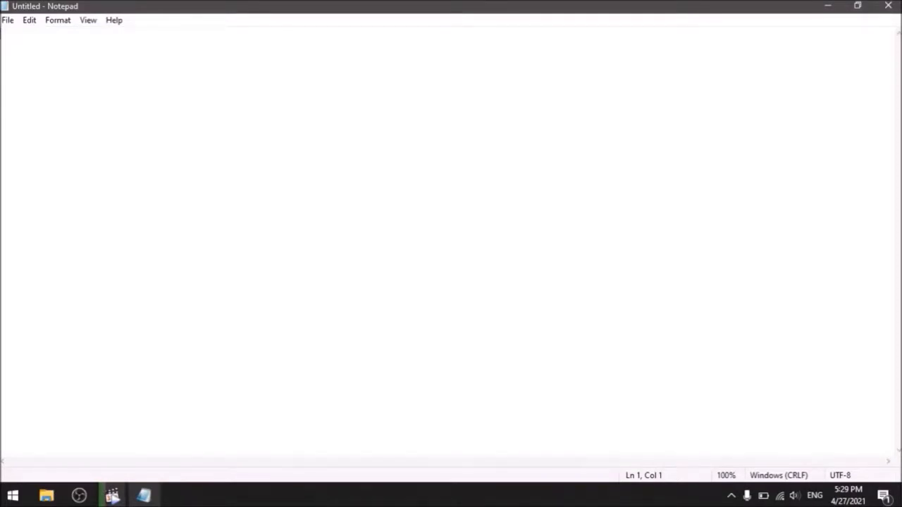
key("ctrl+v")
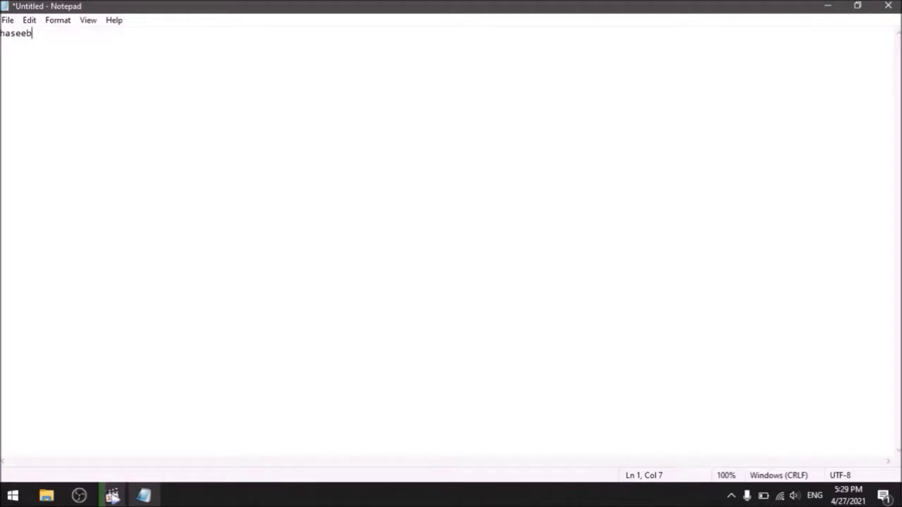
From the desktop, open the settings of the NVDA global commands extension through NVDA's preferences.
key("super+d")
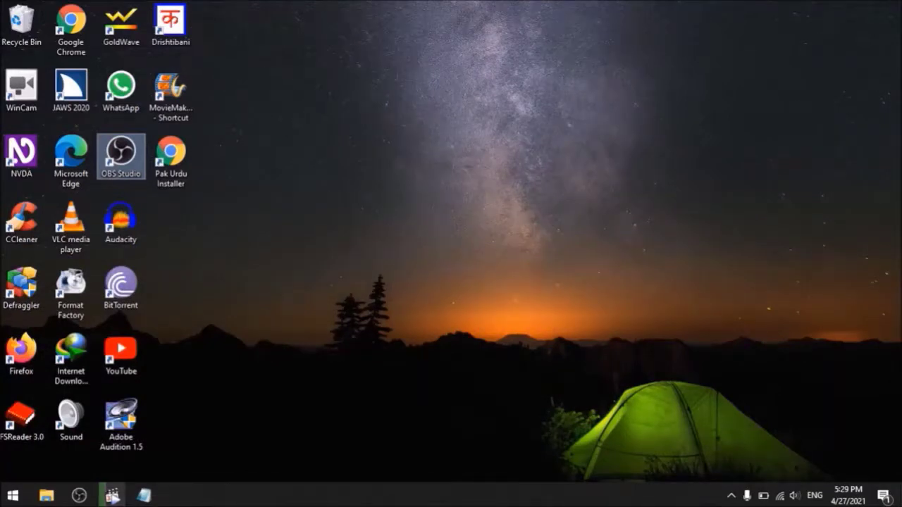
key("Insert+n")
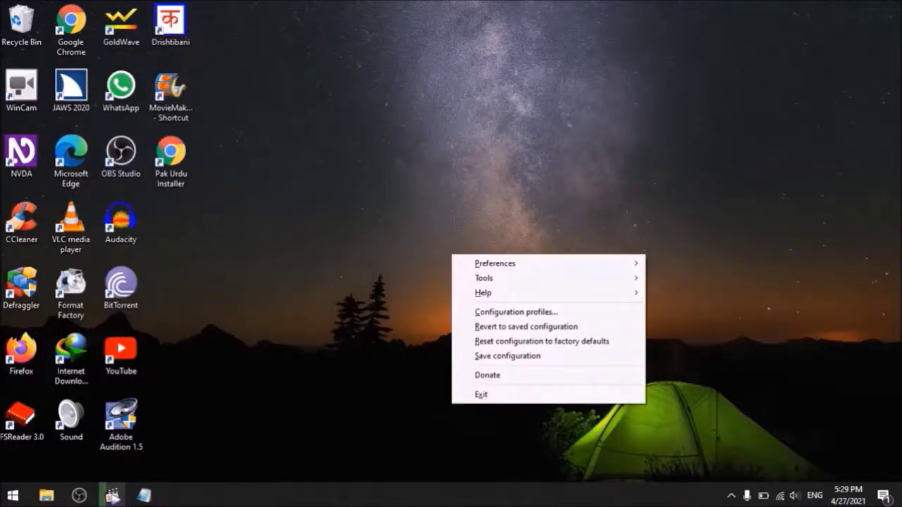
key("Down")
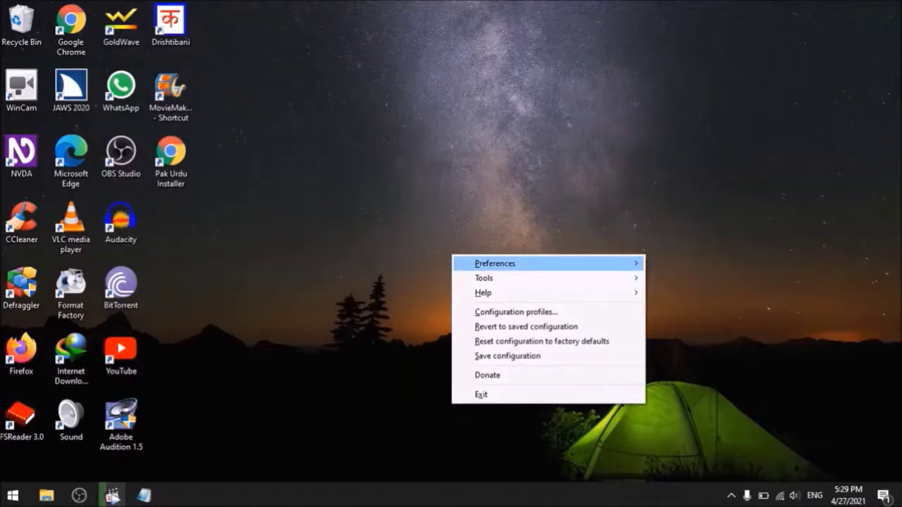
key("Right")
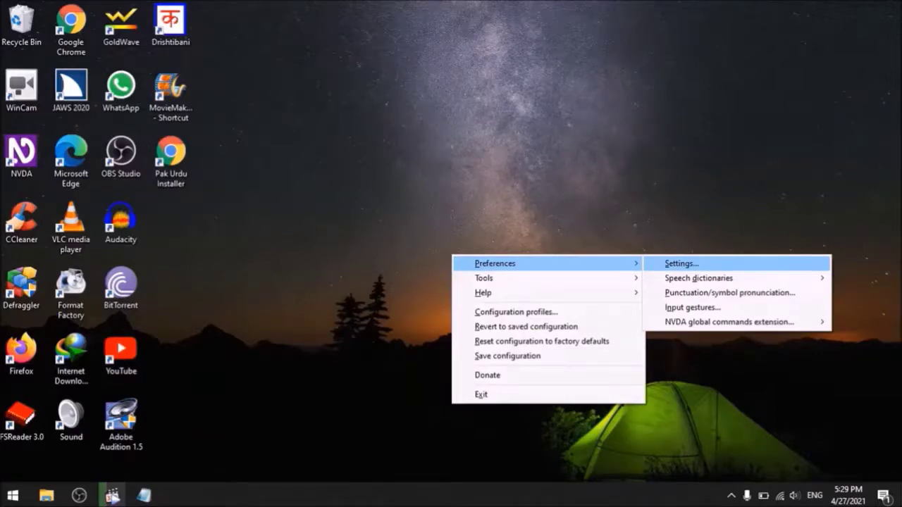
key("Up")
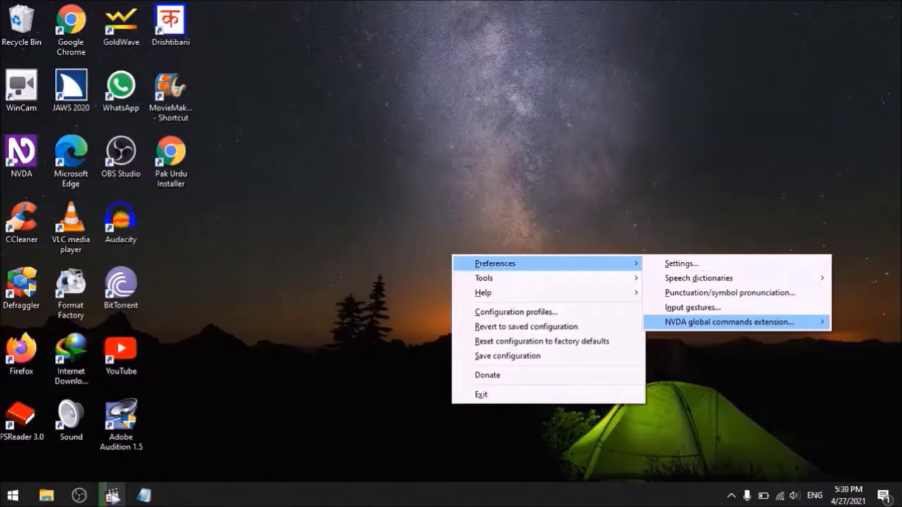
key("Right")
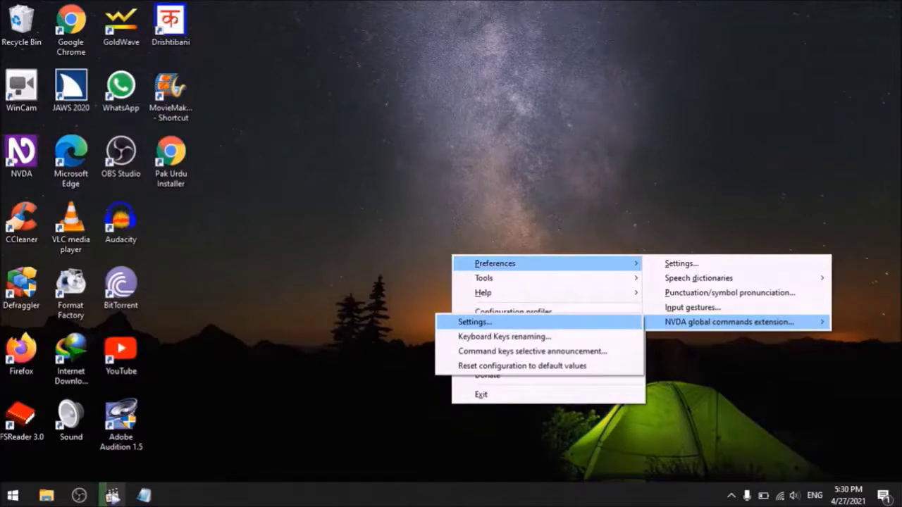
key("Return")
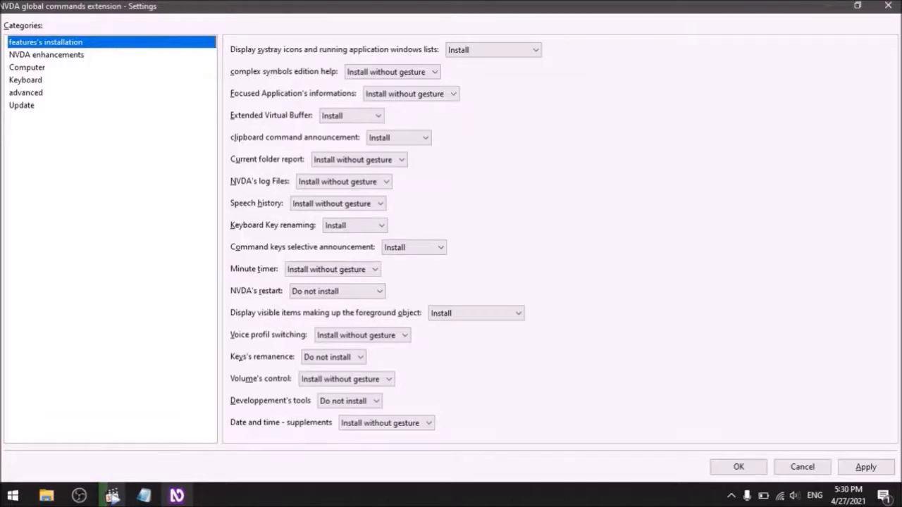
Enable the Browse in loop option in the NVDA enhancements category.
left_click(46, 54)
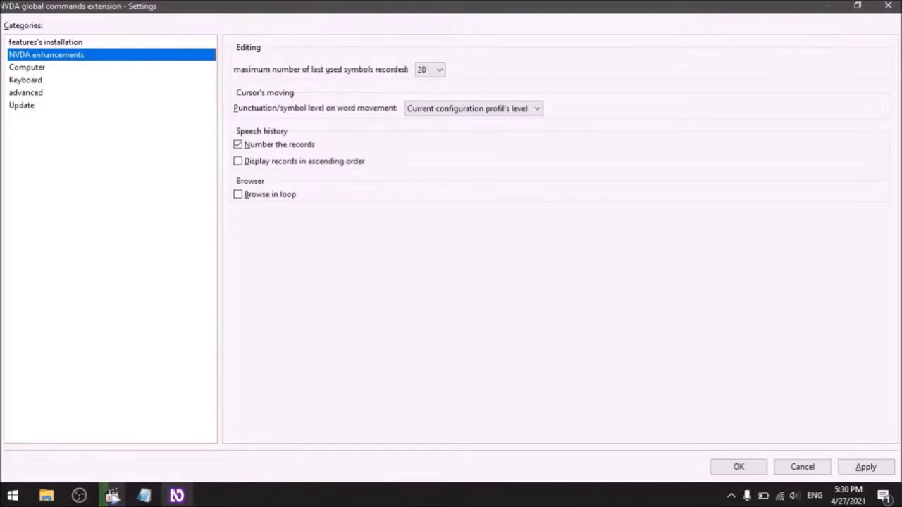
key("Tab")
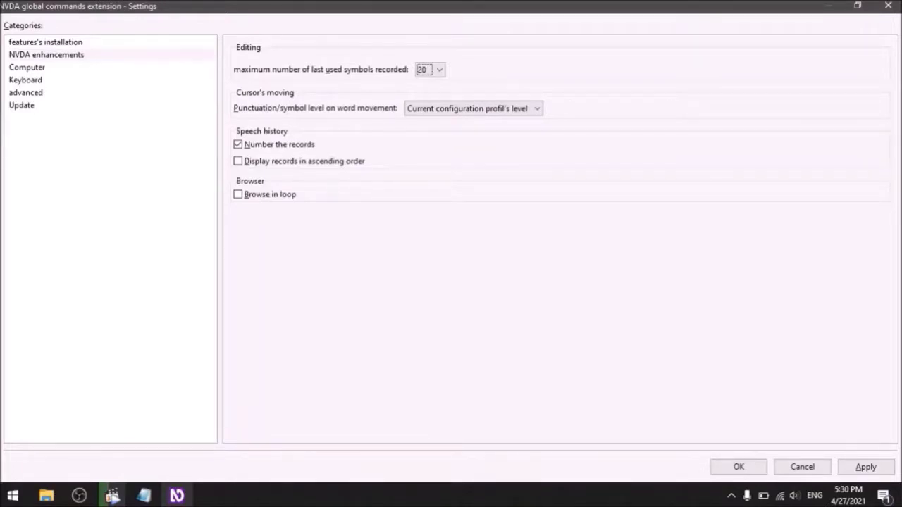
key("Tab")
key("Tab")
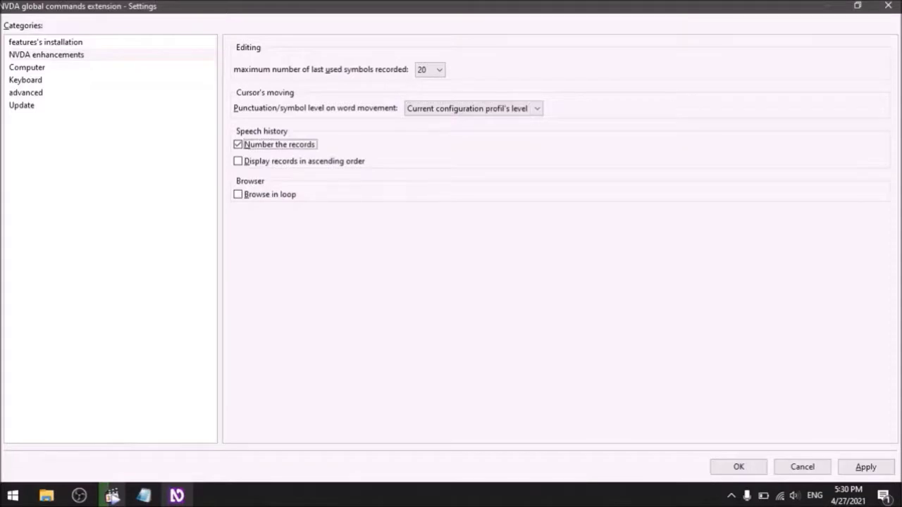
key("Tab")
key("Tab")
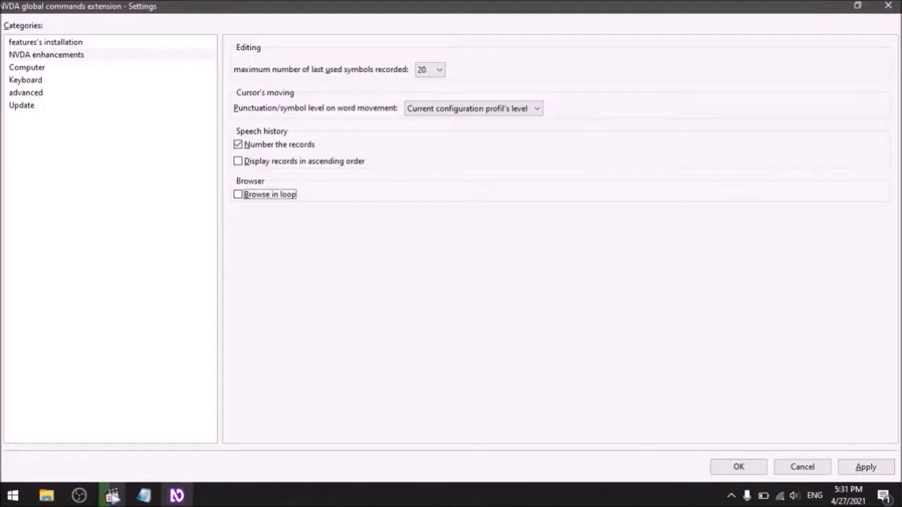
key("space")
Turn off Automatically maximize windows in the Computer category.
key("Tab")
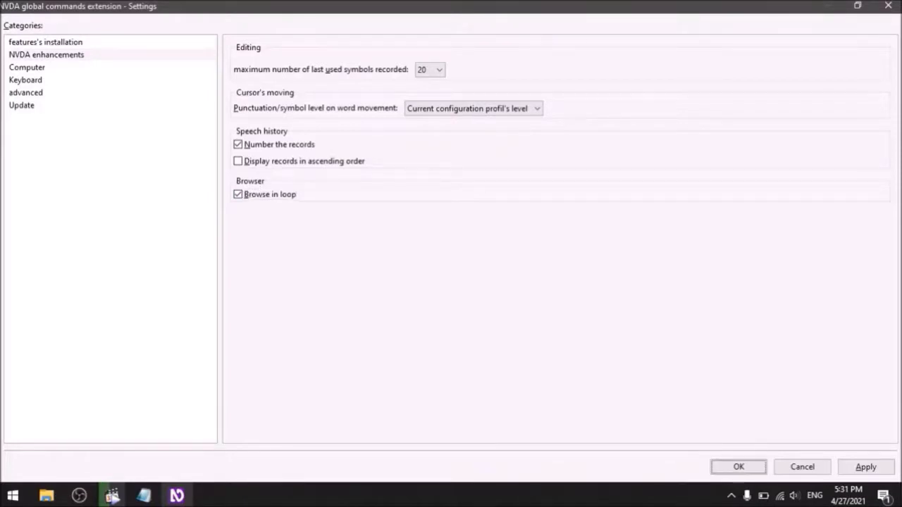
key("Tab")
key("Tab")
key("Tab")
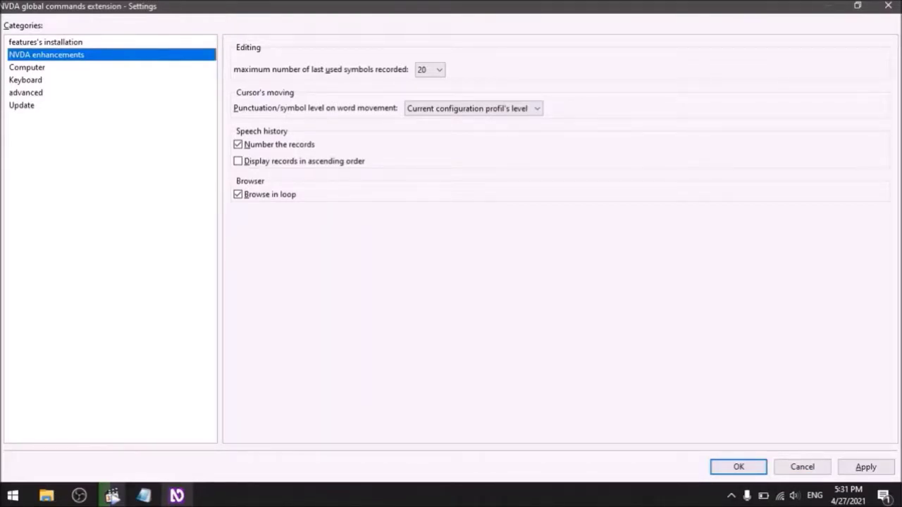
key("Down")
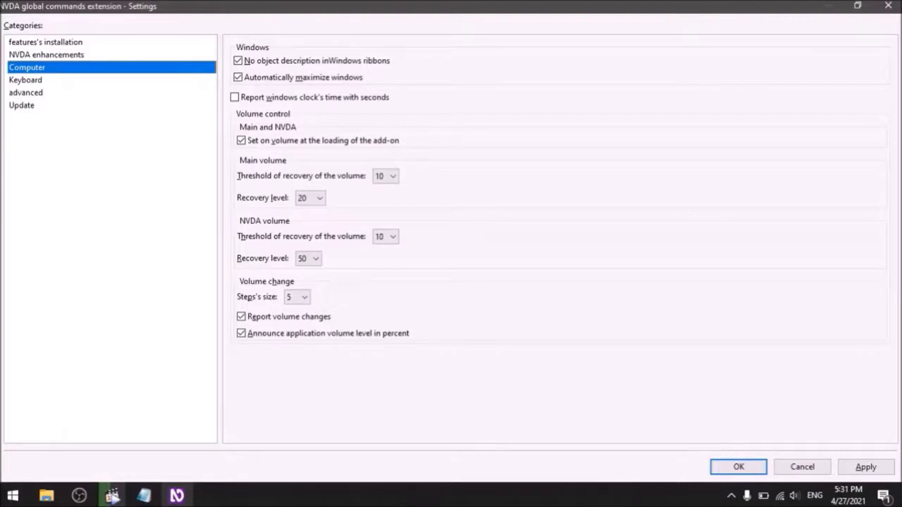
key("Tab")
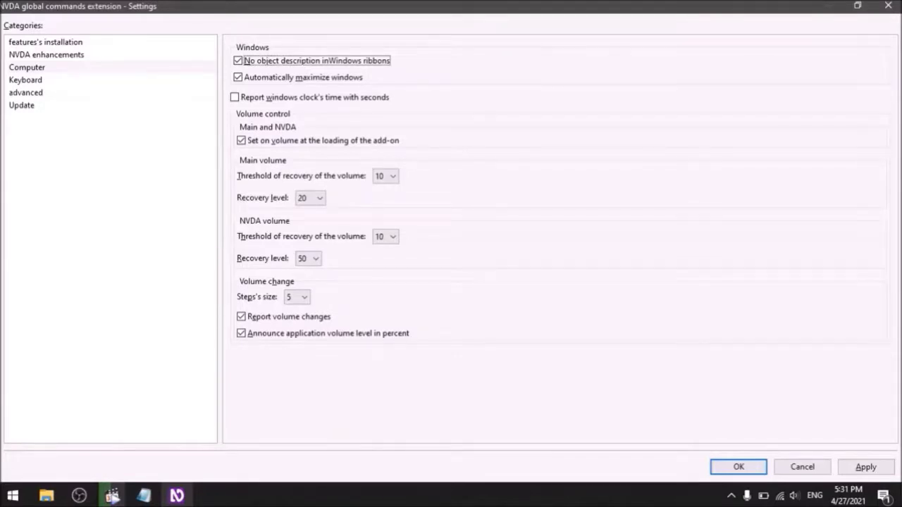
key("Tab")
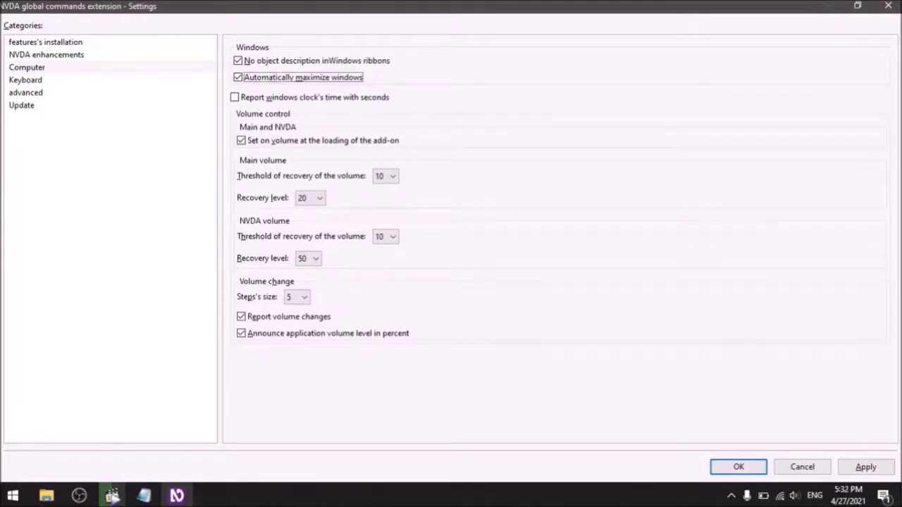
key("space")
Go through the clock and volume control options of the Computer category and confirm the settings.
key("Tab")
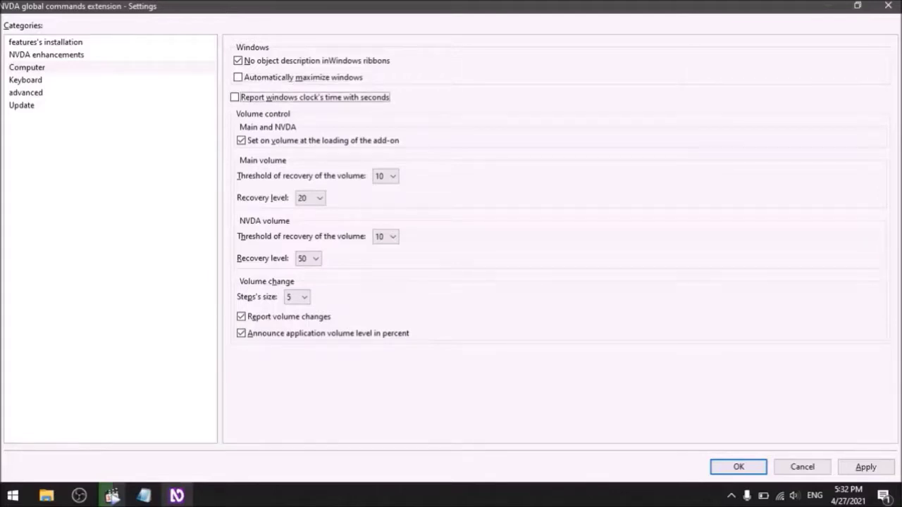
key("Tab")
key("Tab")
key("Tab")
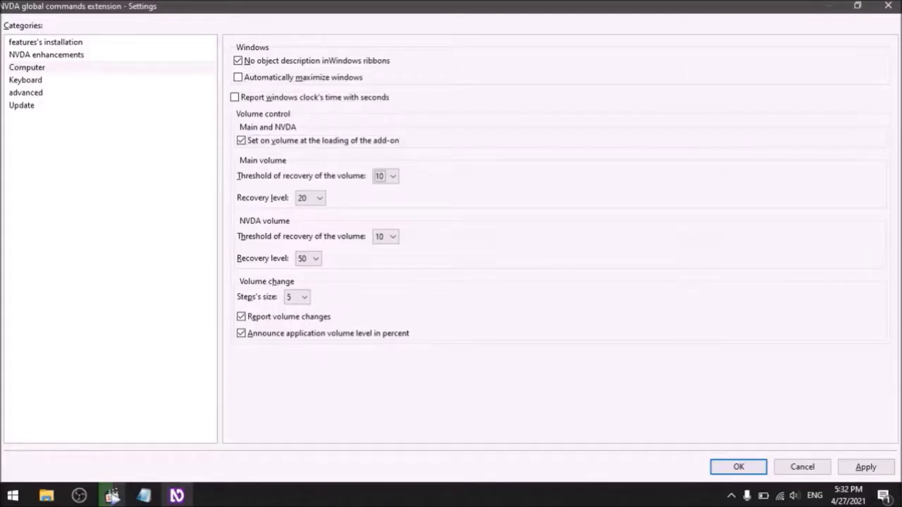
key("Tab")
key("Tab")
key("Tab")
key("Return")
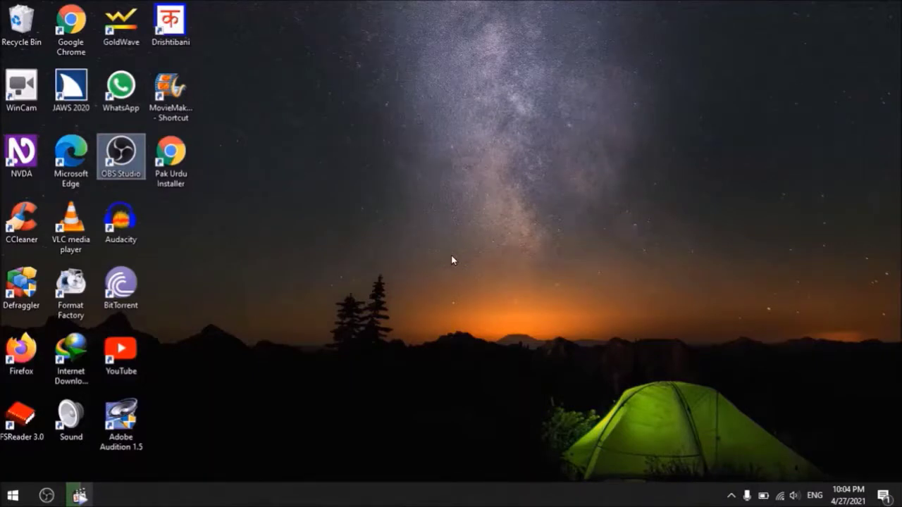
Open NVDA's general settings dialog through its preferences.
key("Insert+n")
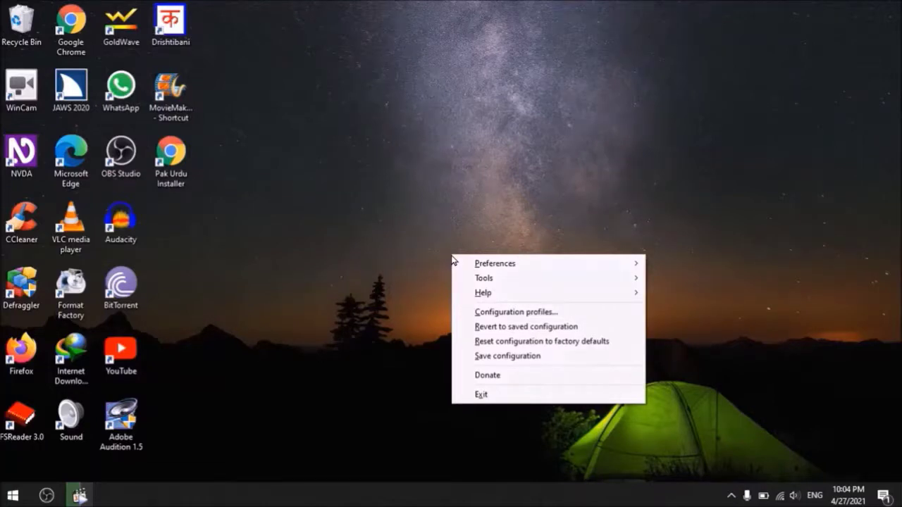
key("Down")
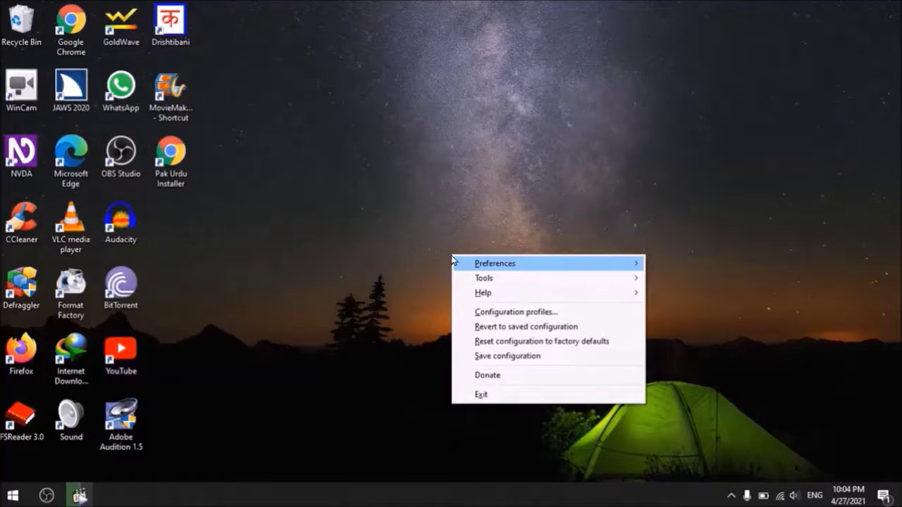
key("Right")
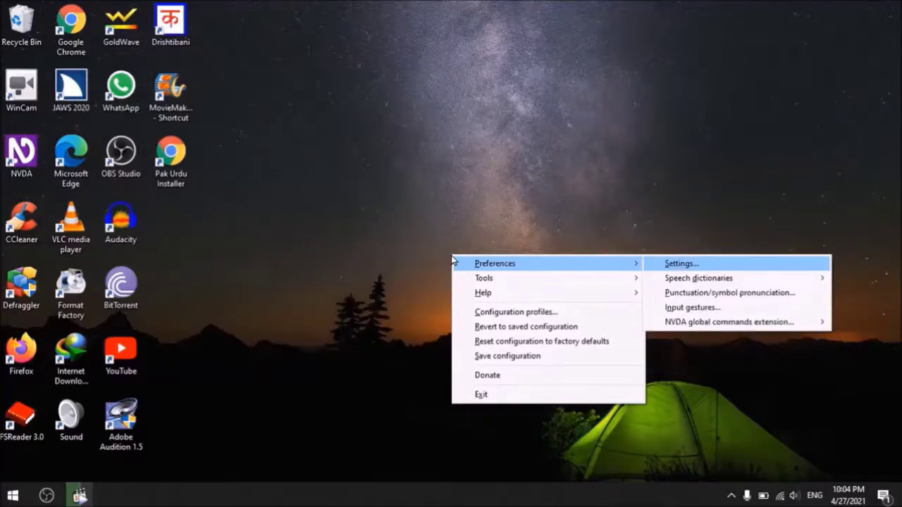
key("Return")
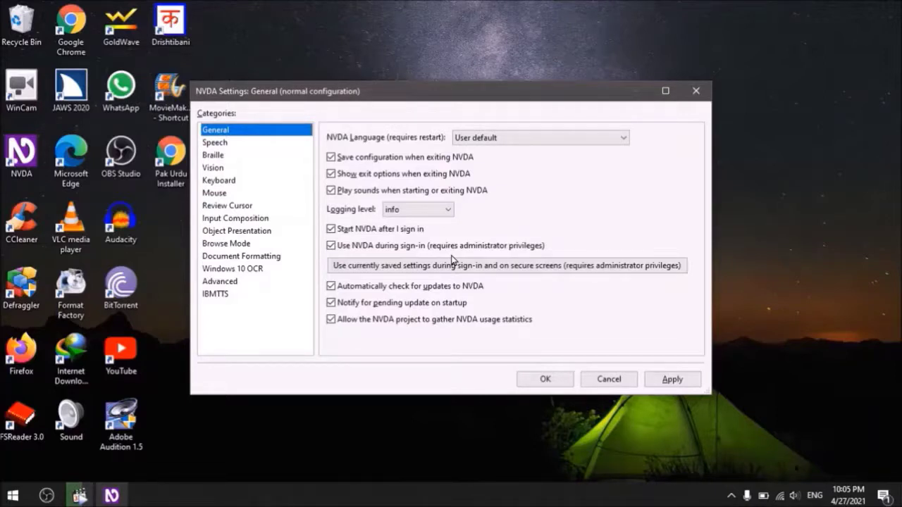
Turn off Show exit options when exiting NVDA in the General category.
key("Tab")
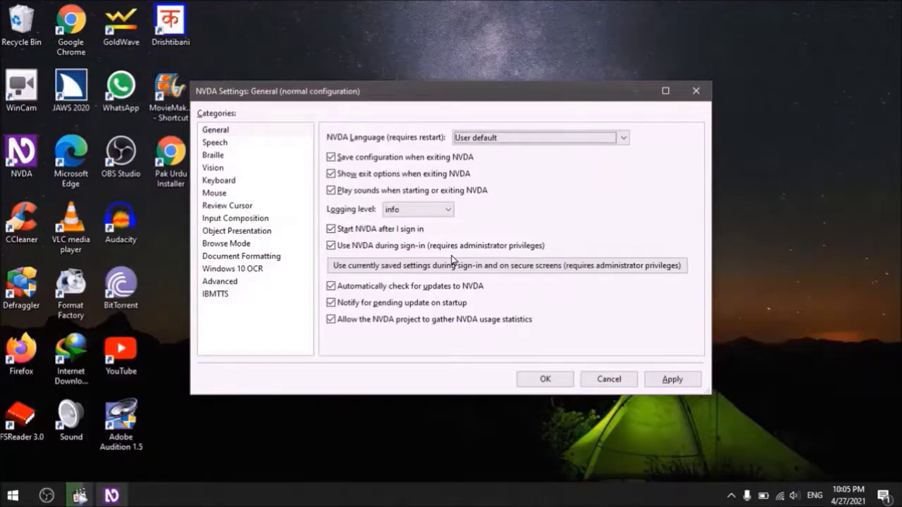
key("Tab")
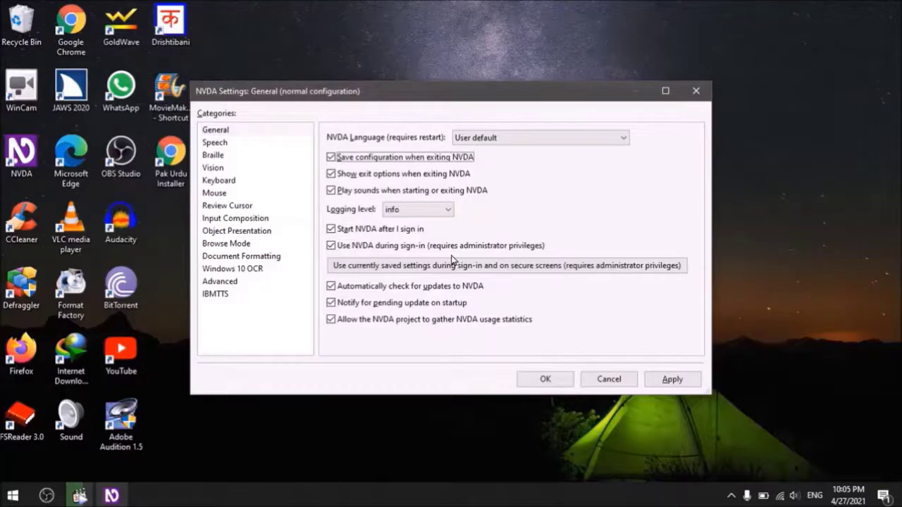
key("Tab")
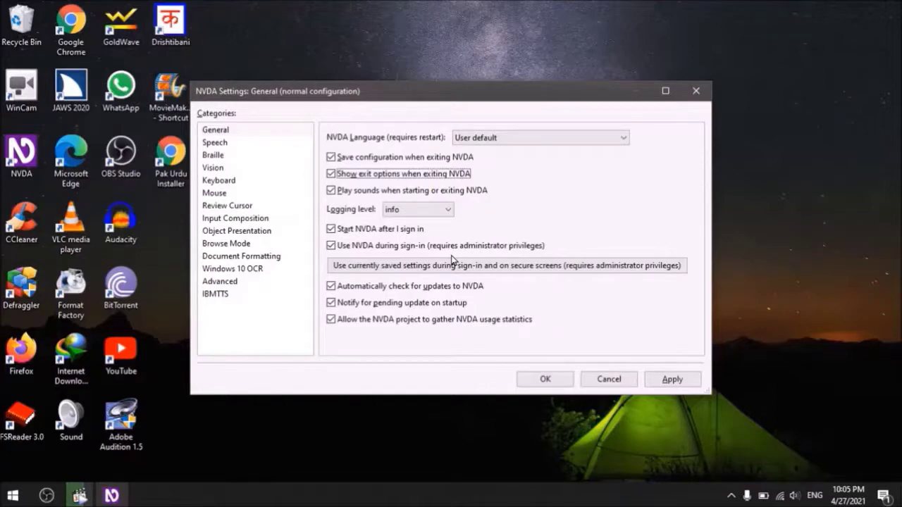
key("space")
Go through the remaining General options, from startup sounds and logging level to sign-in, updates and usage statistics, and confirm the settings.
key("Tab")
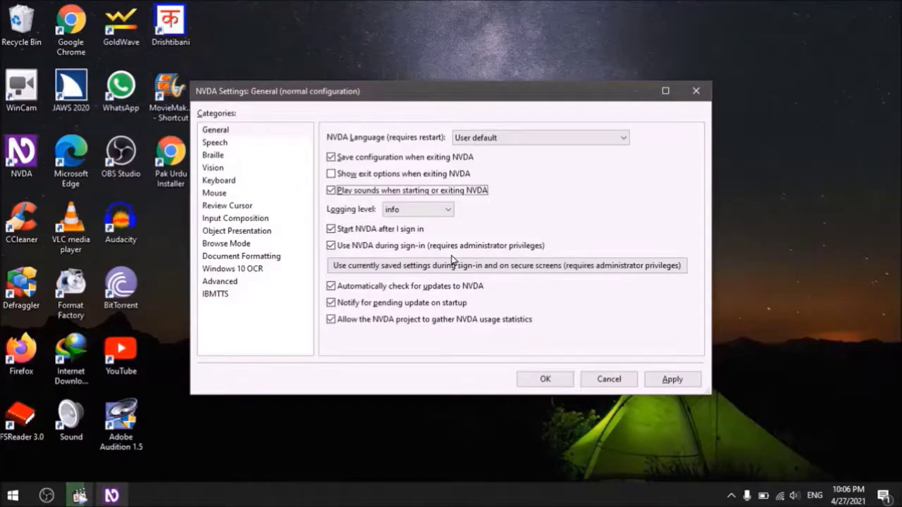
key("Tab")
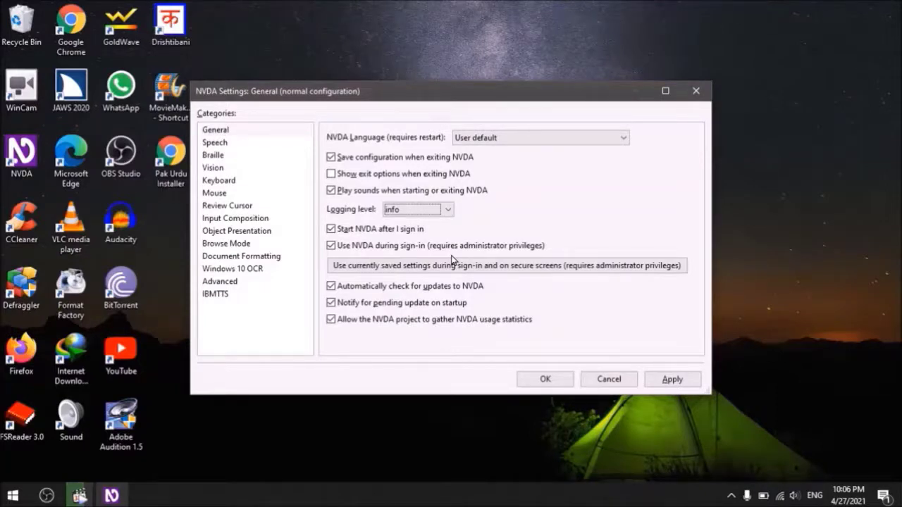
key("Tab")
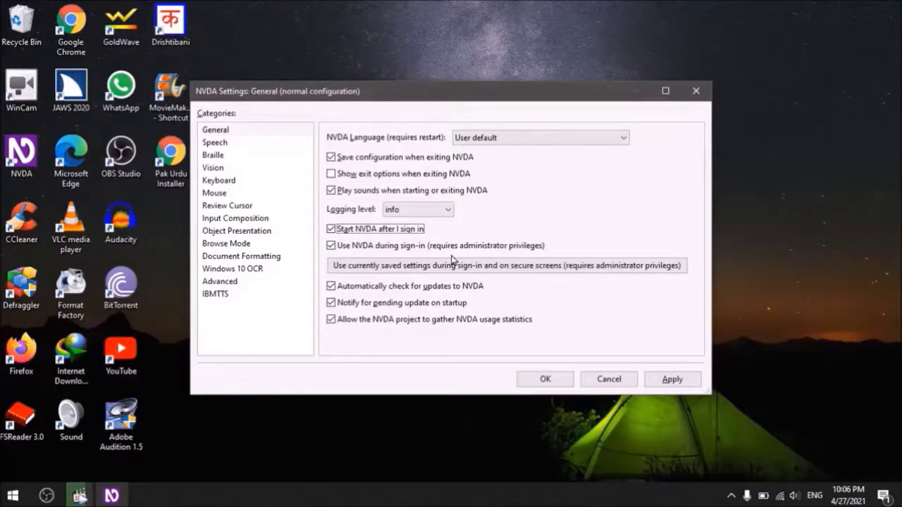
key("Tab")
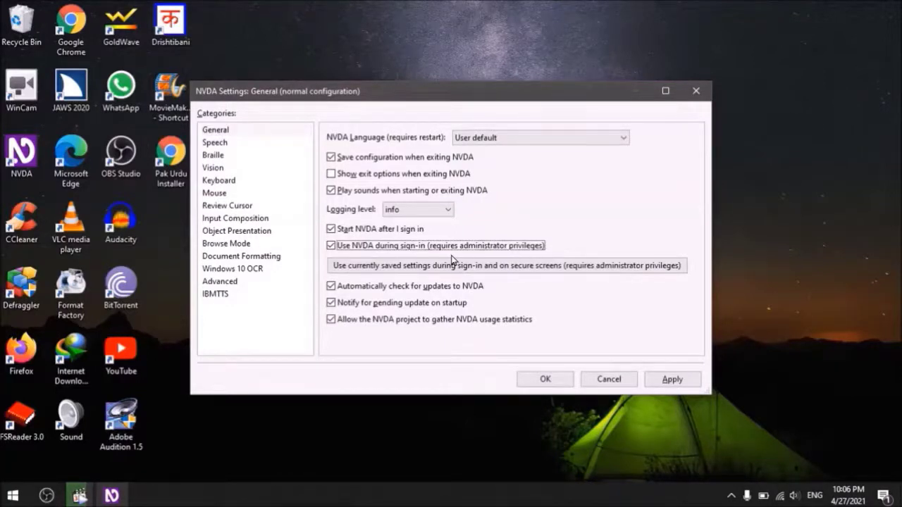
key("Tab")
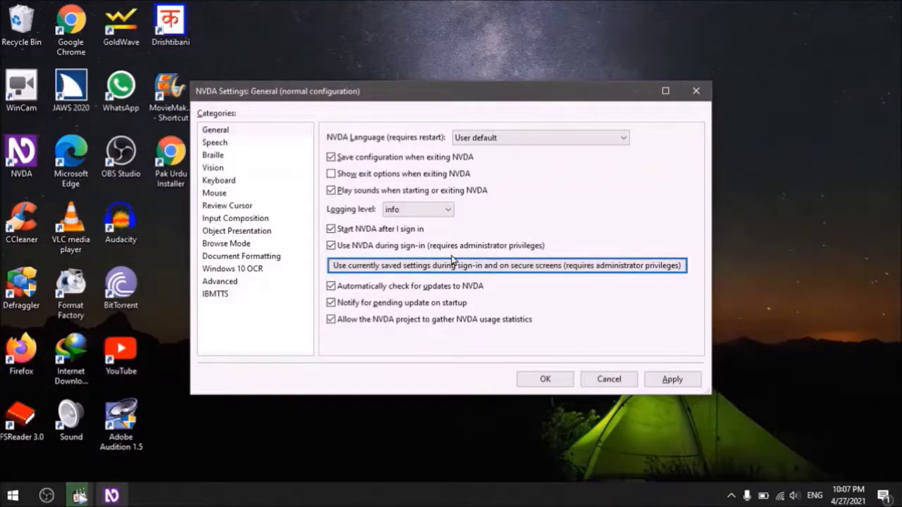
key("Tab")
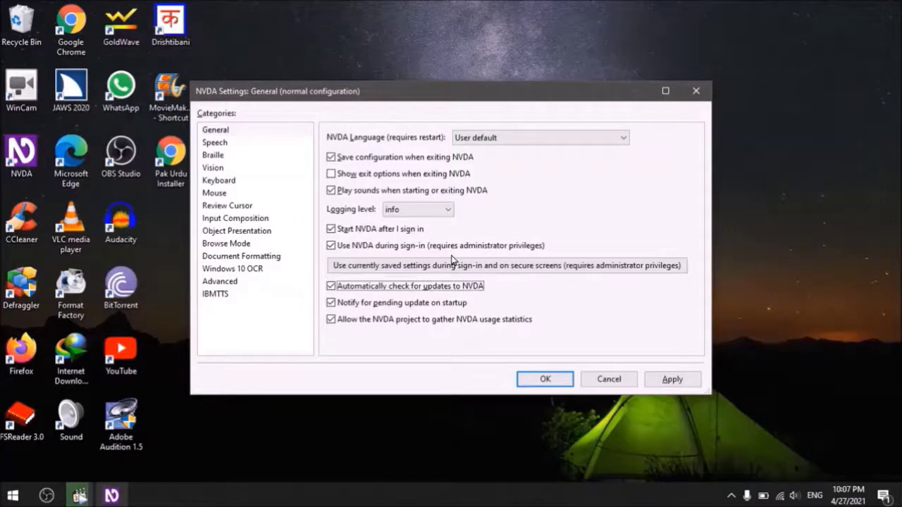
key("Tab")
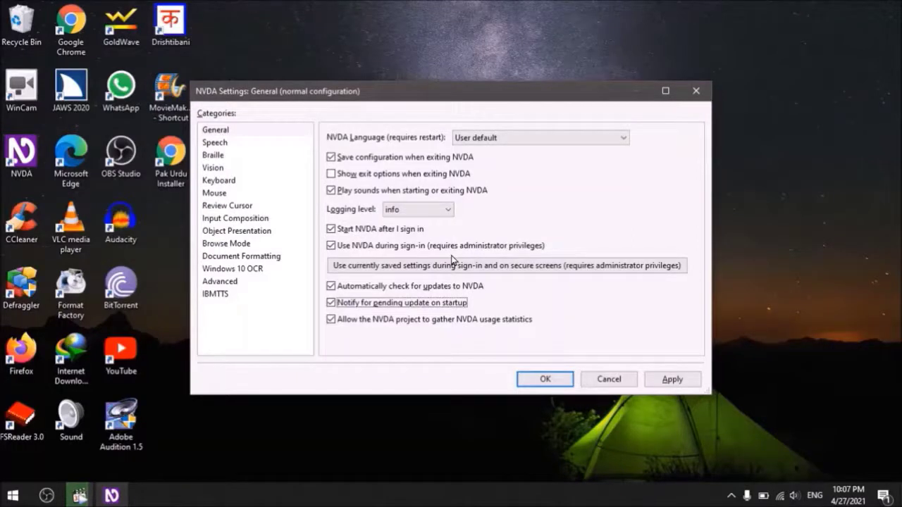
key("Tab")
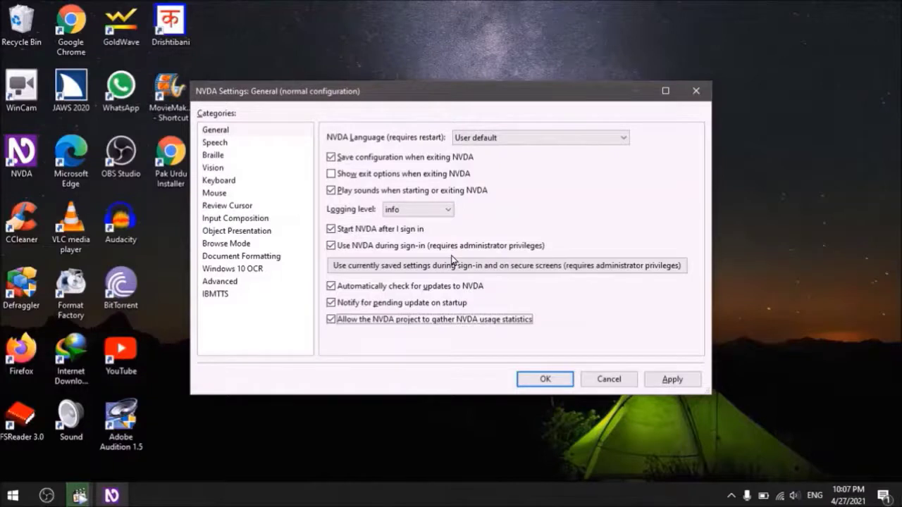
key("Tab")
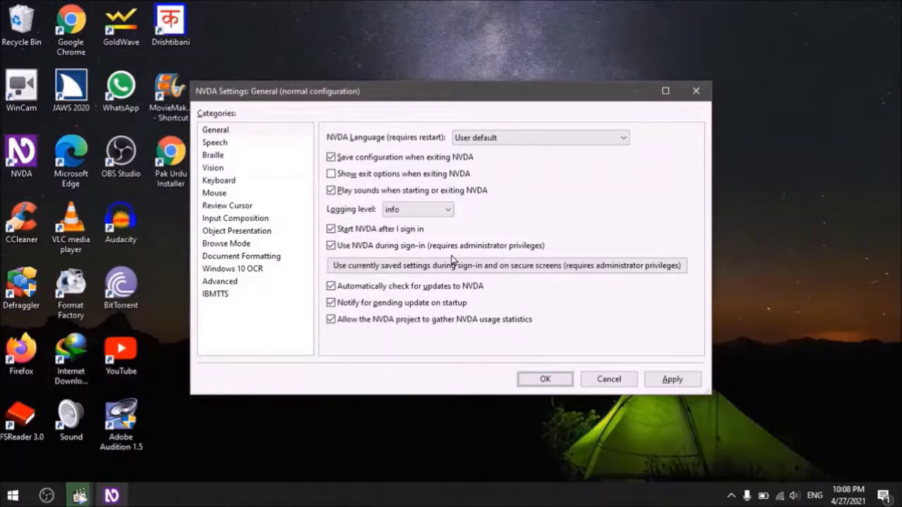
key("Return")
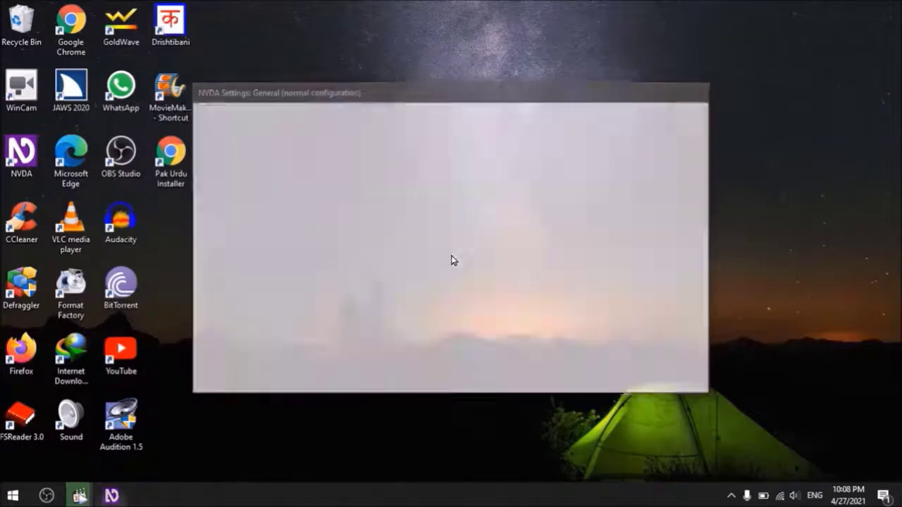